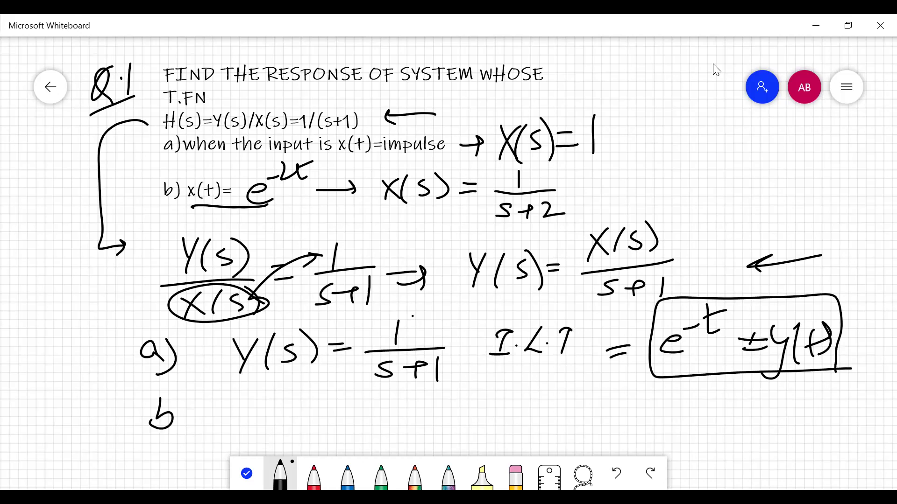
Step: Label part b) and write Y(s) = 1/((s+1)(s+2)) in black
{"action": "mouse_move", "coordinate": [240, 390]}
{"action": "left_mouse_down"}
{"action": "mouse_move", "coordinate": [250, 412]}
{"action": "mouse_move", "coordinate": [244, 426]}
{"action": "left_mouse_up"}
{"action": "left_click_drag", "start_coordinate": [267, 397], "coordinate": [263, 432]}
{"action": "mouse_move", "coordinate": [288, 403]}
{"action": "left_mouse_down"}
{"action": "mouse_move", "coordinate": [279, 423]}
{"action": "mouse_move", "coordinate": [300, 433]}
{"action": "mouse_move", "coordinate": [343, 409]}
{"action": "left_mouse_up"}
{"action": "left_click_drag", "start_coordinate": [332, 415], "coordinate": [343, 415]}
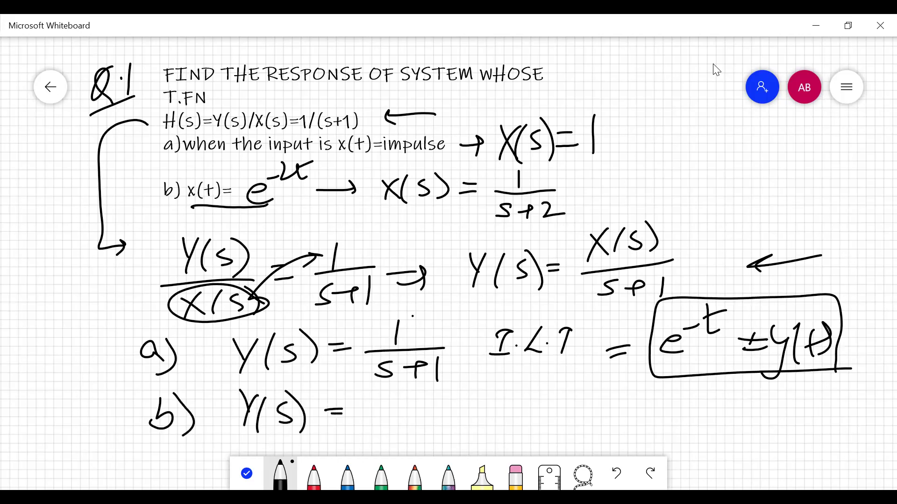
{"action": "mouse_move", "coordinate": [392, 394]}
{"action": "left_mouse_down"}
{"action": "mouse_move", "coordinate": [391, 409]}
{"action": "mouse_move", "coordinate": [498, 398]}
{"action": "left_mouse_up"}
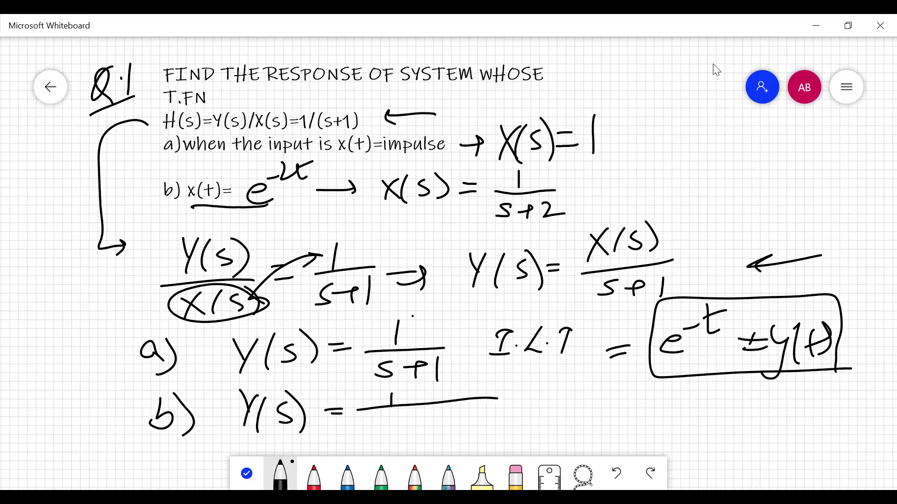
{"action": "mouse_move", "coordinate": [380, 425]}
{"action": "left_mouse_down"}
{"action": "mouse_move", "coordinate": [369, 439]}
{"action": "mouse_move", "coordinate": [397, 426]}
{"action": "left_mouse_up"}
{"action": "mouse_move", "coordinate": [392, 427]}
{"action": "left_mouse_down"}
{"action": "mouse_move", "coordinate": [391, 438]}
{"action": "mouse_move", "coordinate": [401, 439]}
{"action": "left_mouse_up"}
{"action": "left_click_drag", "start_coordinate": [410, 416], "coordinate": [403, 448]}
{"action": "mouse_move", "coordinate": [361, 417]}
{"action": "left_mouse_down"}
{"action": "mouse_move", "coordinate": [358, 438]}
{"action": "mouse_move", "coordinate": [376, 451]}
{"action": "left_mouse_up"}
{"action": "mouse_move", "coordinate": [438, 413]}
{"action": "left_mouse_down"}
{"action": "mouse_move", "coordinate": [433, 445]}
{"action": "mouse_move", "coordinate": [449, 425]}
{"action": "mouse_move", "coordinate": [440, 436]}
{"action": "mouse_move", "coordinate": [467, 439]}
{"action": "left_mouse_up"}
{"action": "mouse_move", "coordinate": [477, 420]}
{"action": "left_mouse_down"}
{"action": "mouse_move", "coordinate": [470, 440]}
{"action": "mouse_move", "coordinate": [491, 438]}
{"action": "left_mouse_up"}
{"action": "mouse_move", "coordinate": [488, 410]}
{"action": "left_mouse_down"}
{"action": "mouse_move", "coordinate": [504, 431]}
{"action": "mouse_move", "coordinate": [495, 448]}
{"action": "left_mouse_up"}
Step: Set it equal to the partial fractions A/(s+1) + B/(s+2)
{"action": "mouse_move", "coordinate": [524, 403]}
{"action": "left_mouse_down"}
{"action": "mouse_move", "coordinate": [540, 401]}
{"action": "mouse_move", "coordinate": [540, 413]}
{"action": "mouse_move", "coordinate": [575, 388]}
{"action": "mouse_move", "coordinate": [585, 404]}
{"action": "left_mouse_up"}
{"action": "left_click", "coordinate": [608, 409]}
{"action": "left_click_drag", "start_coordinate": [563, 401], "coordinate": [608, 409]}
{"action": "left_click_drag", "start_coordinate": [571, 423], "coordinate": [555, 443]}
{"action": "mouse_move", "coordinate": [570, 436]}
{"action": "left_mouse_down"}
{"action": "mouse_move", "coordinate": [599, 423]}
{"action": "mouse_move", "coordinate": [601, 444]}
{"action": "left_mouse_up"}
{"action": "left_click_drag", "start_coordinate": [619, 407], "coordinate": [638, 405]}
{"action": "left_click_drag", "start_coordinate": [628, 401], "coordinate": [626, 416]}
{"action": "mouse_move", "coordinate": [660, 383]}
{"action": "left_mouse_down"}
{"action": "mouse_move", "coordinate": [661, 405]}
{"action": "mouse_move", "coordinate": [708, 409]}
{"action": "mouse_move", "coordinate": [648, 434]}
{"action": "mouse_move", "coordinate": [681, 433]}
{"action": "mouse_move", "coordinate": [672, 444]}
{"action": "left_mouse_up"}
{"action": "left_click_drag", "start_coordinate": [690, 423], "coordinate": [717, 436]}
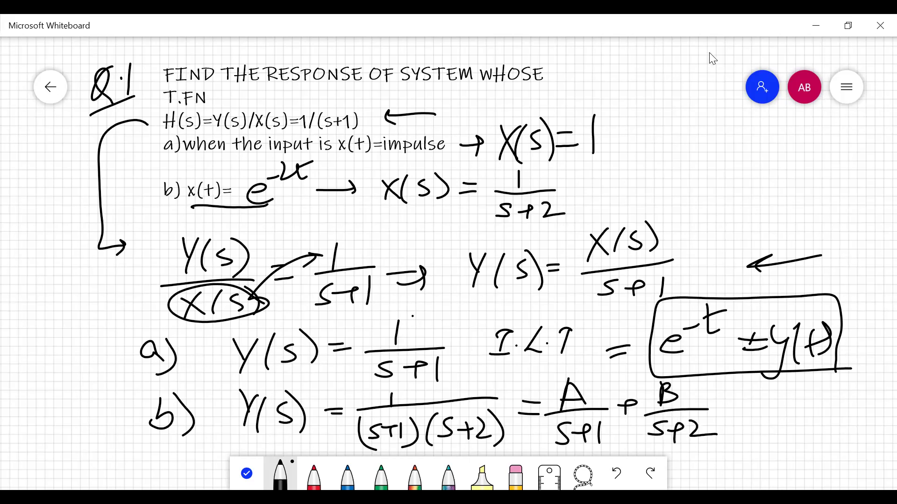
Step: In red ink, mark the coefficient values A = 1 and B = −1
{"action": "scroll", "coordinate": [555, 394], "scroll_direction": "down", "scroll_amount": 4}
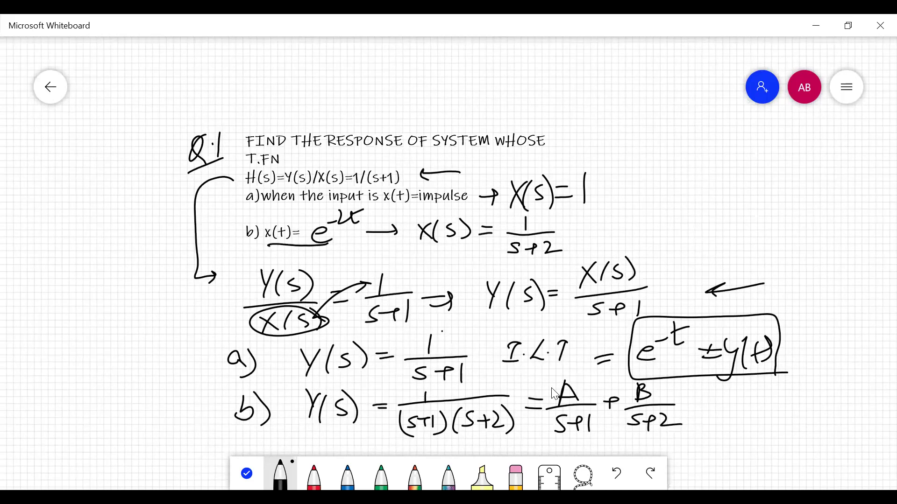
{"action": "scroll", "coordinate": [554, 394], "scroll_direction": "down", "scroll_amount": 3}
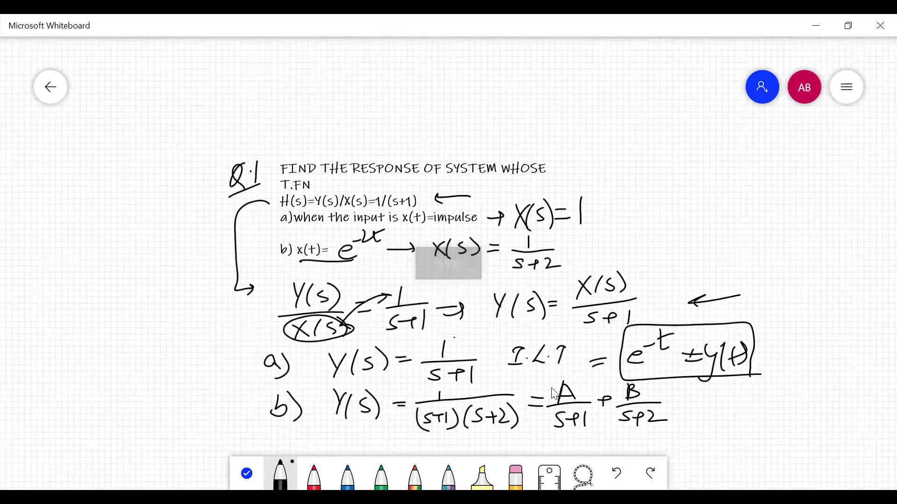
{"action": "scroll", "coordinate": [554, 394], "scroll_direction": "down", "scroll_amount": 2}
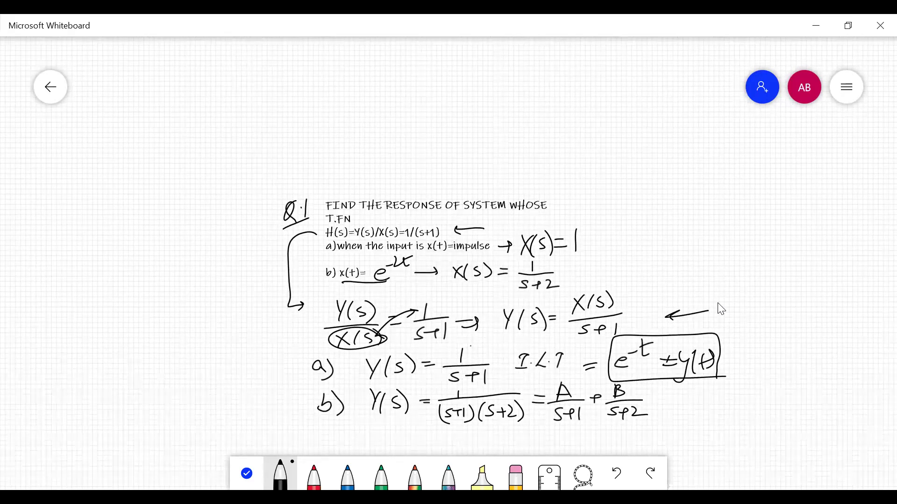
{"action": "left_click", "coordinate": [313, 477]}
{"action": "mouse_move", "coordinate": [568, 373]}
{"action": "left_mouse_down"}
{"action": "mouse_move", "coordinate": [549, 398]}
{"action": "mouse_move", "coordinate": [573, 375]}
{"action": "left_mouse_up"}
{"action": "mouse_move", "coordinate": [588, 373]}
{"action": "left_mouse_down"}
{"action": "mouse_move", "coordinate": [587, 386]}
{"action": "mouse_move", "coordinate": [627, 375]}
{"action": "left_mouse_up"}
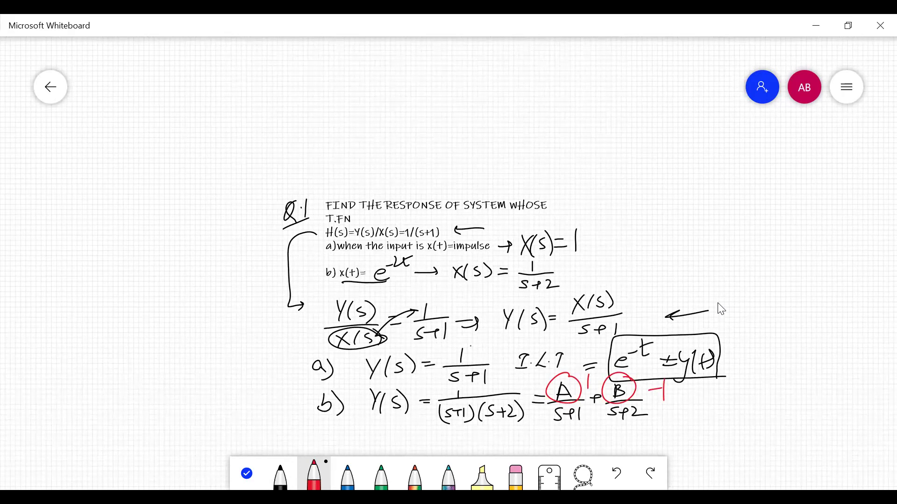
Step: Write the expansion = 1/(s+1) − 1/(s+2) in red below the fractions
{"action": "left_click_drag", "start_coordinate": [589, 432], "coordinate": [604, 429]}
{"action": "left_click_drag", "start_coordinate": [579, 443], "coordinate": [606, 438]}
{"action": "left_click_drag", "start_coordinate": [668, 413], "coordinate": [668, 428]}
{"action": "mouse_move", "coordinate": [651, 433]}
{"action": "left_mouse_down"}
{"action": "mouse_move", "coordinate": [687, 430]}
{"action": "mouse_move", "coordinate": [650, 450]}
{"action": "mouse_move", "coordinate": [677, 442]}
{"action": "left_mouse_up"}
{"action": "mouse_move", "coordinate": [674, 437]}
{"action": "left_mouse_down"}
{"action": "mouse_move", "coordinate": [673, 451]}
{"action": "mouse_move", "coordinate": [688, 451]}
{"action": "mouse_move", "coordinate": [717, 422]}
{"action": "left_mouse_up"}
{"action": "mouse_move", "coordinate": [732, 402]}
{"action": "left_mouse_down"}
{"action": "mouse_move", "coordinate": [731, 423]}
{"action": "mouse_move", "coordinate": [754, 426]}
{"action": "left_mouse_up"}
{"action": "left_click_drag", "start_coordinate": [733, 435], "coordinate": [723, 451]}
{"action": "mouse_move", "coordinate": [730, 443]}
{"action": "left_mouse_down"}
{"action": "mouse_move", "coordinate": [748, 441]}
{"action": "mouse_move", "coordinate": [744, 452]}
{"action": "mouse_move", "coordinate": [777, 446]}
{"action": "left_mouse_up"}
{"action": "left_click", "coordinate": [763, 434]}
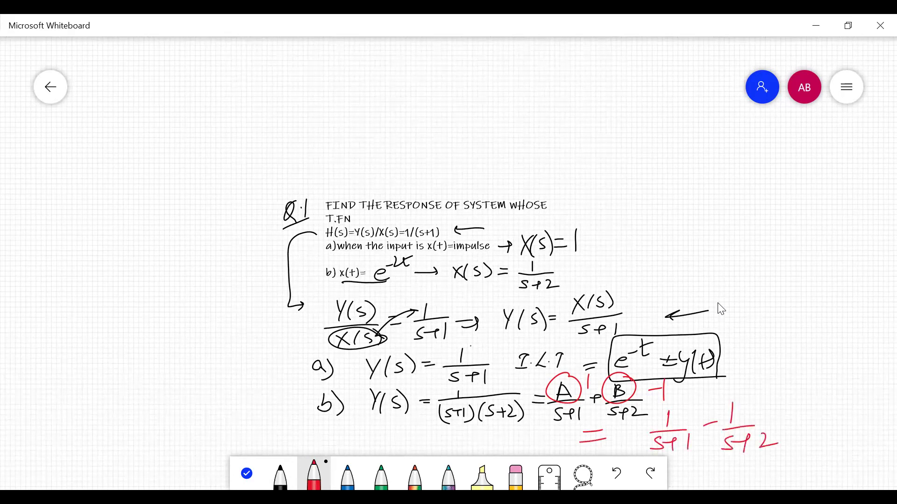
{"action": "left_click_drag", "start_coordinate": [790, 409], "coordinate": [857, 411]}
Step: Write the inverse Laplace result e^-t − e^-2t = y(t), then return to black ink
{"action": "left_click_drag", "start_coordinate": [715, 476], "coordinate": [809, 474]}
{"action": "mouse_move", "coordinate": [795, 451]}
{"action": "left_mouse_down"}
{"action": "mouse_move", "coordinate": [814, 438]}
{"action": "mouse_move", "coordinate": [825, 452]}
{"action": "left_mouse_up"}
{"action": "mouse_move", "coordinate": [827, 442]}
{"action": "left_mouse_down"}
{"action": "mouse_move", "coordinate": [841, 439]}
{"action": "mouse_move", "coordinate": [837, 459]}
{"action": "left_mouse_up"}
{"action": "mouse_move", "coordinate": [823, 466]}
{"action": "left_mouse_down"}
{"action": "mouse_move", "coordinate": [859, 453]}
{"action": "mouse_move", "coordinate": [841, 483]}
{"action": "left_mouse_up"}
{"action": "left_click_drag", "start_coordinate": [861, 438], "coordinate": [865, 457]}
{"action": "mouse_move", "coordinate": [874, 442]}
{"action": "left_mouse_down"}
{"action": "mouse_move", "coordinate": [873, 459]}
{"action": "mouse_move", "coordinate": [880, 451]}
{"action": "left_mouse_up"}
{"action": "left_click_drag", "start_coordinate": [881, 440], "coordinate": [882, 467]}
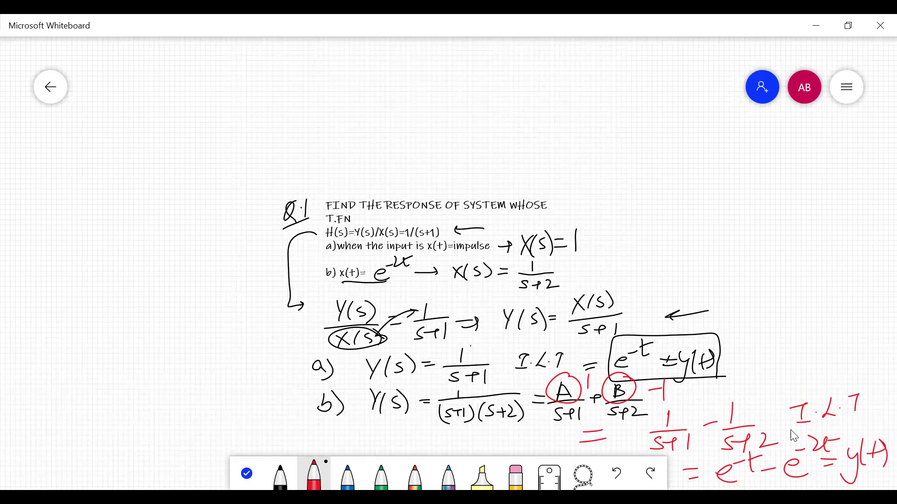
{"action": "left_click", "coordinate": [280, 476]}
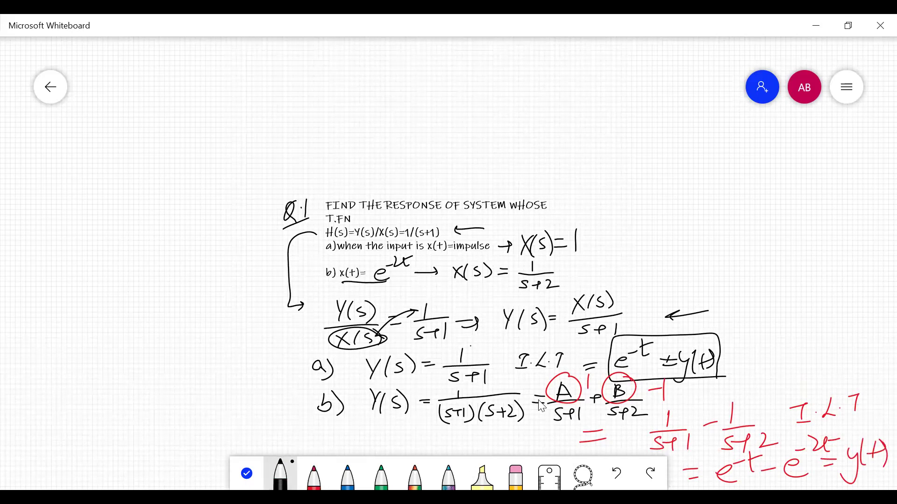
Step: Box the final answer y(t) = e^-t − e^-2t
{"action": "mouse_move", "coordinate": [684, 490]}
{"action": "left_mouse_down"}
{"action": "mouse_move", "coordinate": [685, 454]}
{"action": "mouse_move", "coordinate": [859, 435]}
{"action": "mouse_move", "coordinate": [870, 485]}
{"action": "mouse_move", "coordinate": [683, 488]}
{"action": "left_mouse_up"}
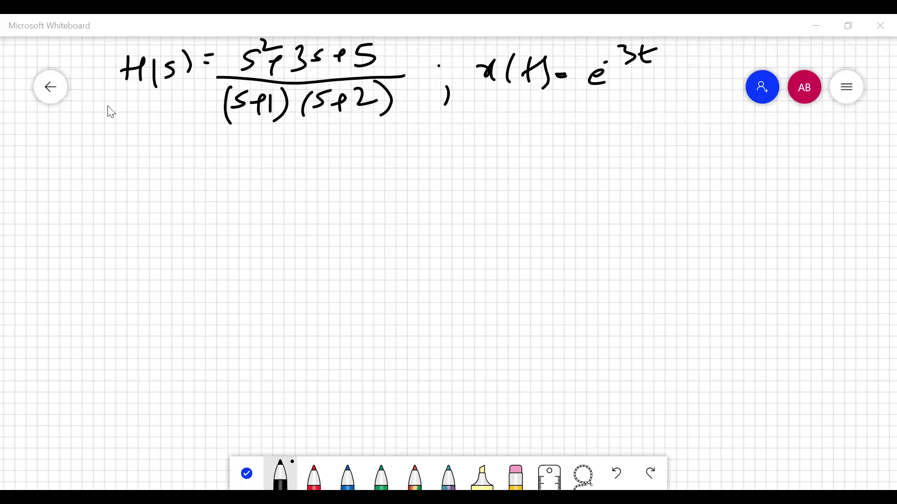
{"action": "double_click", "coordinate": [668, 25]}
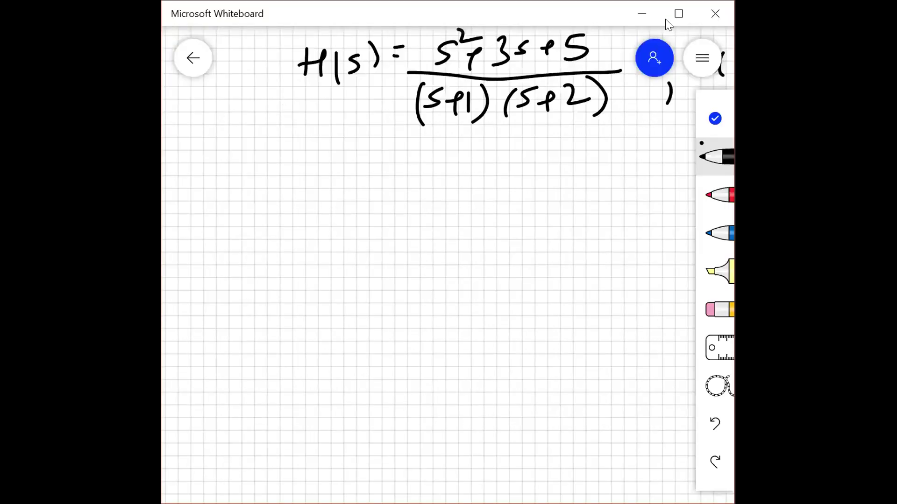
{"action": "double_click", "coordinate": [668, 26]}
Step: Bracket H(s), underline x(t) = e^-3t, and begin writing 'response' below
{"action": "mouse_move", "coordinate": [107, 47]}
{"action": "left_mouse_down"}
{"action": "mouse_move", "coordinate": [106, 65]}
{"action": "mouse_move", "coordinate": [236, 127]}
{"action": "mouse_move", "coordinate": [411, 110]}
{"action": "mouse_move", "coordinate": [414, 45]}
{"action": "left_mouse_up"}
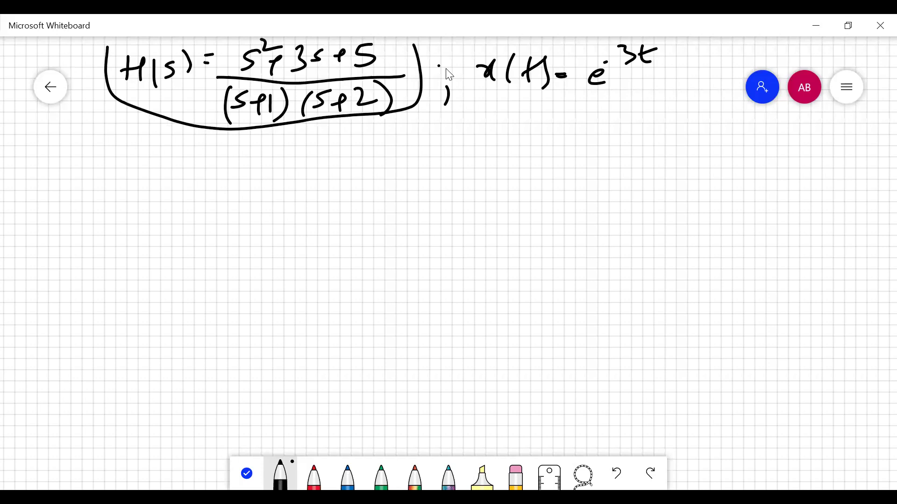
{"action": "mouse_move", "coordinate": [475, 66]}
{"action": "left_mouse_down"}
{"action": "mouse_move", "coordinate": [484, 99]}
{"action": "mouse_move", "coordinate": [648, 87]}
{"action": "left_mouse_up"}
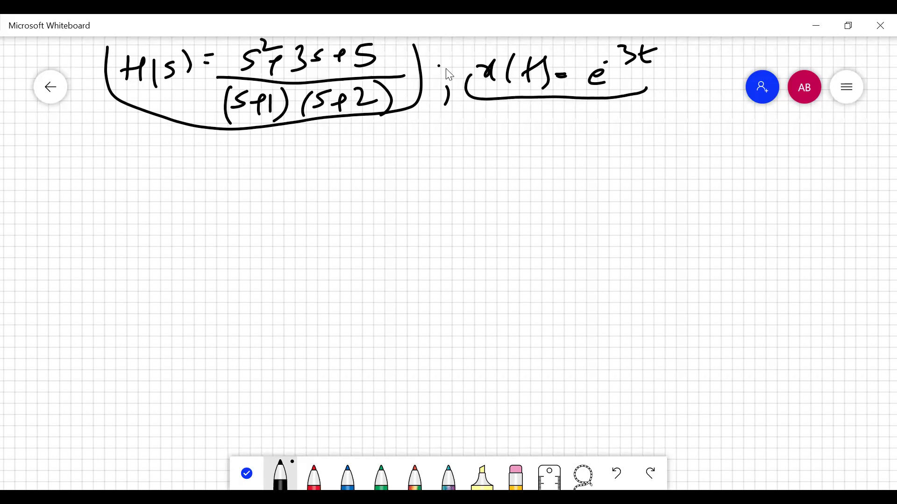
{"action": "mouse_move", "coordinate": [313, 145]}
{"action": "left_mouse_down"}
{"action": "mouse_move", "coordinate": [326, 127]}
{"action": "mouse_move", "coordinate": [366, 127]}
{"action": "mouse_move", "coordinate": [383, 141]}
{"action": "mouse_move", "coordinate": [382, 164]}
{"action": "mouse_move", "coordinate": [394, 129]}
{"action": "mouse_move", "coordinate": [409, 139]}
{"action": "mouse_move", "coordinate": [416, 132]}
{"action": "mouse_move", "coordinate": [505, 126]}
{"action": "mouse_move", "coordinate": [334, 149]}
{"action": "mouse_move", "coordinate": [530, 146]}
{"action": "mouse_move", "coordinate": [551, 126]}
{"action": "mouse_move", "coordinate": [583, 125]}
{"action": "mouse_move", "coordinate": [591, 147]}
{"action": "left_mouse_up"}
Step: Finish 'response = Y(t)' and write Y(s)/X(s) = on the next line
{"action": "mouse_move", "coordinate": [618, 113]}
{"action": "left_mouse_down"}
{"action": "mouse_move", "coordinate": [631, 135]}
{"action": "mouse_move", "coordinate": [651, 124]}
{"action": "mouse_move", "coordinate": [633, 150]}
{"action": "left_mouse_up"}
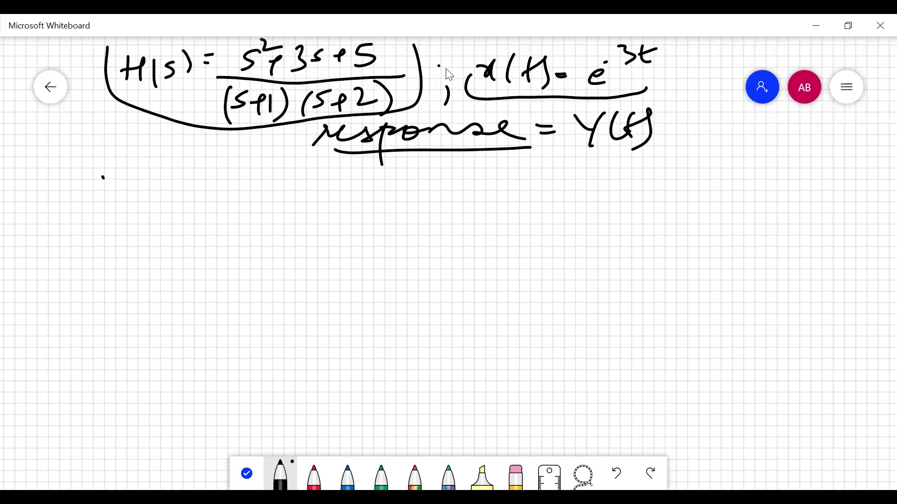
{"action": "mouse_move", "coordinate": [103, 177]}
{"action": "left_mouse_down"}
{"action": "mouse_move", "coordinate": [115, 196]}
{"action": "mouse_move", "coordinate": [119, 183]}
{"action": "mouse_move", "coordinate": [109, 216]}
{"action": "left_mouse_up"}
{"action": "mouse_move", "coordinate": [131, 181]}
{"action": "left_mouse_down"}
{"action": "mouse_move", "coordinate": [140, 183]}
{"action": "mouse_move", "coordinate": [131, 202]}
{"action": "left_mouse_up"}
{"action": "mouse_move", "coordinate": [147, 181]}
{"action": "left_mouse_down"}
{"action": "mouse_move", "coordinate": [160, 191]}
{"action": "mouse_move", "coordinate": [143, 211]}
{"action": "left_mouse_up"}
{"action": "left_click_drag", "start_coordinate": [87, 217], "coordinate": [175, 211]}
{"action": "left_click_drag", "start_coordinate": [114, 227], "coordinate": [129, 252]}
{"action": "left_click_drag", "start_coordinate": [128, 222], "coordinate": [111, 254]}
{"action": "mouse_move", "coordinate": [147, 218]}
{"action": "left_mouse_down"}
{"action": "mouse_move", "coordinate": [137, 249]}
{"action": "mouse_move", "coordinate": [177, 241]}
{"action": "left_mouse_up"}
{"action": "left_click_drag", "start_coordinate": [197, 204], "coordinate": [220, 211]}
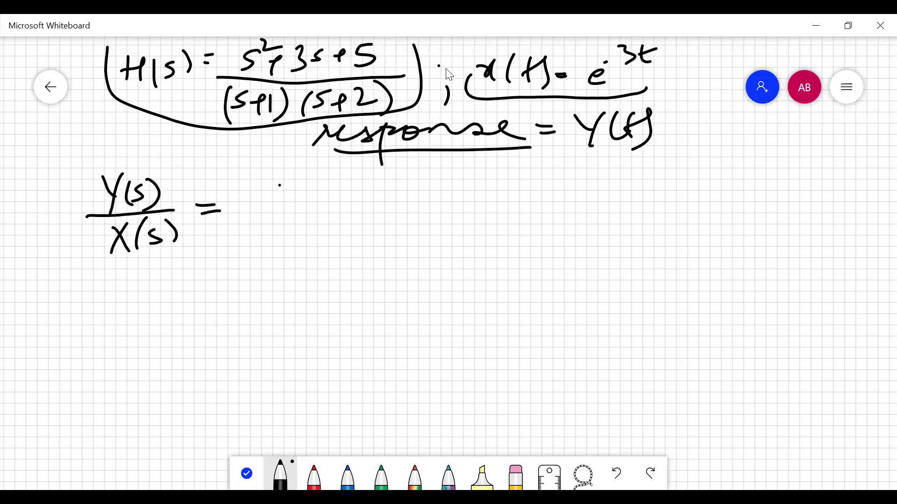
Step: Write the transfer function (s²+3s+5)/((s+1)(s+2)) after the equals sign
{"action": "mouse_move", "coordinate": [280, 183]}
{"action": "left_mouse_down"}
{"action": "mouse_move", "coordinate": [261, 201]}
{"action": "mouse_move", "coordinate": [309, 177]}
{"action": "mouse_move", "coordinate": [316, 191]}
{"action": "left_mouse_up"}
{"action": "left_click_drag", "start_coordinate": [311, 193], "coordinate": [307, 208]}
{"action": "mouse_move", "coordinate": [332, 180]}
{"action": "left_mouse_down"}
{"action": "mouse_move", "coordinate": [334, 198]}
{"action": "mouse_move", "coordinate": [390, 182]}
{"action": "left_mouse_up"}
{"action": "left_click_drag", "start_coordinate": [388, 181], "coordinate": [383, 200]}
{"action": "mouse_move", "coordinate": [413, 172]}
{"action": "left_mouse_down"}
{"action": "mouse_move", "coordinate": [408, 190]}
{"action": "mouse_move", "coordinate": [434, 166]}
{"action": "left_mouse_up"}
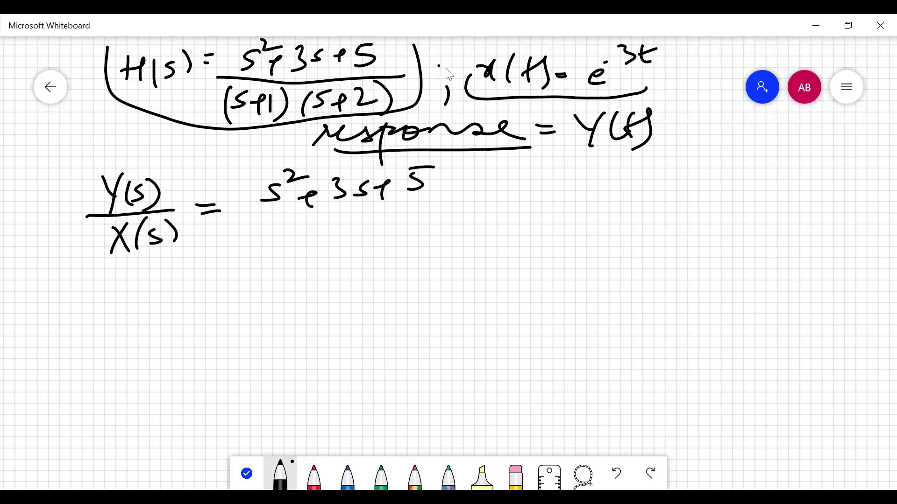
{"action": "mouse_move", "coordinate": [466, 201]}
{"action": "left_mouse_down"}
{"action": "mouse_move", "coordinate": [252, 216]}
{"action": "mouse_move", "coordinate": [263, 248]}
{"action": "mouse_move", "coordinate": [319, 228]}
{"action": "left_mouse_up"}
{"action": "mouse_move", "coordinate": [309, 229]}
{"action": "left_mouse_down"}
{"action": "mouse_move", "coordinate": [309, 243]}
{"action": "mouse_move", "coordinate": [330, 246]}
{"action": "left_mouse_up"}
{"action": "left_click_drag", "start_coordinate": [345, 218], "coordinate": [346, 250]}
{"action": "mouse_move", "coordinate": [377, 222]}
{"action": "left_mouse_down"}
{"action": "mouse_move", "coordinate": [370, 245]}
{"action": "mouse_move", "coordinate": [422, 225]}
{"action": "left_mouse_up"}
{"action": "mouse_move", "coordinate": [418, 226]}
{"action": "left_mouse_down"}
{"action": "mouse_move", "coordinate": [417, 241]}
{"action": "mouse_move", "coordinate": [450, 236]}
{"action": "mouse_move", "coordinate": [453, 251]}
{"action": "left_mouse_up"}
Step: Arrow e^-3t down to X(s) = 1/(s+3), then circle X(s) in the ratio
{"action": "mouse_move", "coordinate": [645, 87]}
{"action": "left_mouse_down"}
{"action": "mouse_move", "coordinate": [687, 149]}
{"action": "mouse_move", "coordinate": [699, 147]}
{"action": "left_mouse_up"}
{"action": "left_click_drag", "start_coordinate": [631, 182], "coordinate": [643, 201]}
{"action": "mouse_move", "coordinate": [644, 176]}
{"action": "left_mouse_down"}
{"action": "mouse_move", "coordinate": [631, 202]}
{"action": "mouse_move", "coordinate": [661, 198]}
{"action": "left_mouse_up"}
{"action": "left_click", "coordinate": [701, 187]}
{"action": "mouse_move", "coordinate": [680, 168]}
{"action": "left_mouse_down"}
{"action": "mouse_move", "coordinate": [683, 200]}
{"action": "mouse_move", "coordinate": [715, 185]}
{"action": "left_mouse_up"}
{"action": "left_click_drag", "start_coordinate": [704, 194], "coordinate": [722, 193]}
{"action": "mouse_move", "coordinate": [750, 157]}
{"action": "left_mouse_down"}
{"action": "mouse_move", "coordinate": [751, 179]}
{"action": "mouse_move", "coordinate": [789, 188]}
{"action": "mouse_move", "coordinate": [736, 215]}
{"action": "mouse_move", "coordinate": [777, 206]}
{"action": "left_mouse_up"}
{"action": "mouse_move", "coordinate": [769, 206]}
{"action": "left_mouse_down"}
{"action": "mouse_move", "coordinate": [764, 217]}
{"action": "mouse_move", "coordinate": [796, 211]}
{"action": "mouse_move", "coordinate": [788, 221]}
{"action": "left_mouse_up"}
{"action": "mouse_move", "coordinate": [189, 233]}
{"action": "left_mouse_down"}
{"action": "mouse_move", "coordinate": [173, 222]}
{"action": "mouse_move", "coordinate": [175, 260]}
{"action": "mouse_move", "coordinate": [187, 229]}
{"action": "left_mouse_up"}
{"action": "mouse_move", "coordinate": [185, 229]}
{"action": "left_mouse_down"}
{"action": "mouse_move", "coordinate": [250, 188]}
{"action": "mouse_move", "coordinate": [242, 205]}
{"action": "left_mouse_up"}
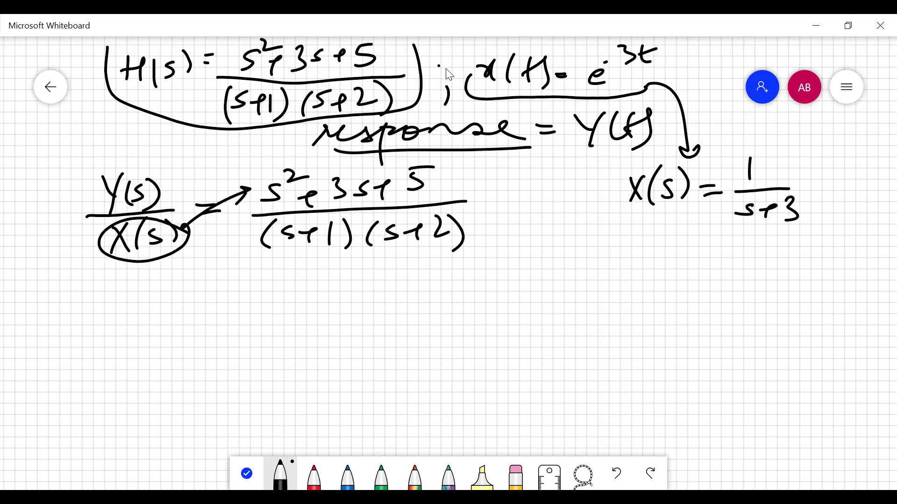
Step: Write Y(s) = X(s)[(s²+3s+5)/((s+1)(s+2))] = below the ratio
{"action": "left_click_drag", "start_coordinate": [128, 286], "coordinate": [138, 303]}
{"action": "mouse_move", "coordinate": [148, 286]}
{"action": "left_mouse_down"}
{"action": "mouse_move", "coordinate": [135, 322]}
{"action": "mouse_move", "coordinate": [169, 312]}
{"action": "left_mouse_up"}
{"action": "left_click", "coordinate": [171, 292]}
{"action": "left_click_drag", "start_coordinate": [183, 284], "coordinate": [184, 320]}
{"action": "mouse_move", "coordinate": [209, 295]}
{"action": "left_mouse_down"}
{"action": "mouse_move", "coordinate": [225, 294]}
{"action": "mouse_move", "coordinate": [228, 305]}
{"action": "left_mouse_up"}
{"action": "left_click_drag", "start_coordinate": [263, 278], "coordinate": [283, 299]}
{"action": "mouse_move", "coordinate": [281, 277]}
{"action": "left_mouse_down"}
{"action": "mouse_move", "coordinate": [267, 299]}
{"action": "mouse_move", "coordinate": [296, 297]}
{"action": "left_mouse_up"}
{"action": "left_click_drag", "start_coordinate": [315, 266], "coordinate": [316, 305]}
{"action": "left_click_drag", "start_coordinate": [352, 264], "coordinate": [357, 346]}
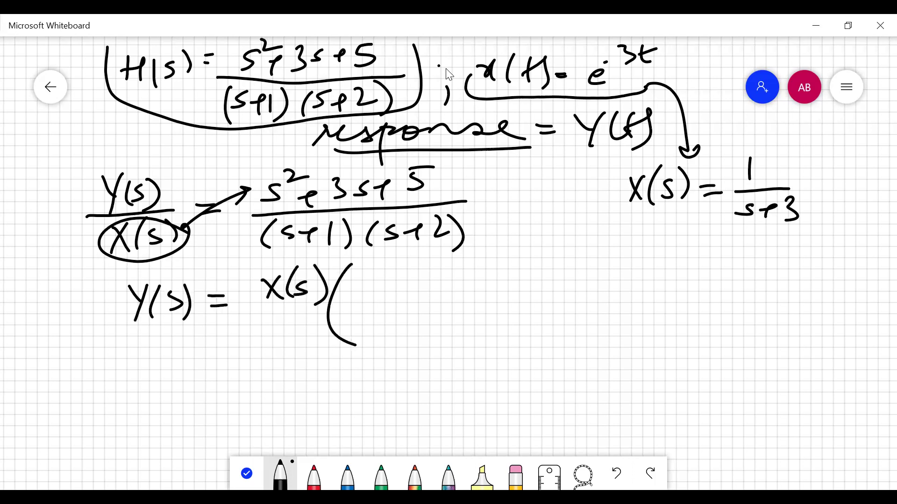
{"action": "left_click_drag", "start_coordinate": [454, 270], "coordinate": [461, 330]}
{"action": "mouse_move", "coordinate": [260, 251]}
{"action": "left_mouse_down"}
{"action": "mouse_move", "coordinate": [432, 263]}
{"action": "mouse_move", "coordinate": [468, 251]}
{"action": "left_mouse_up"}
{"action": "mouse_move", "coordinate": [490, 284]}
{"action": "left_mouse_down"}
{"action": "mouse_move", "coordinate": [509, 282]}
{"action": "mouse_move", "coordinate": [509, 294]}
{"action": "left_mouse_up"}
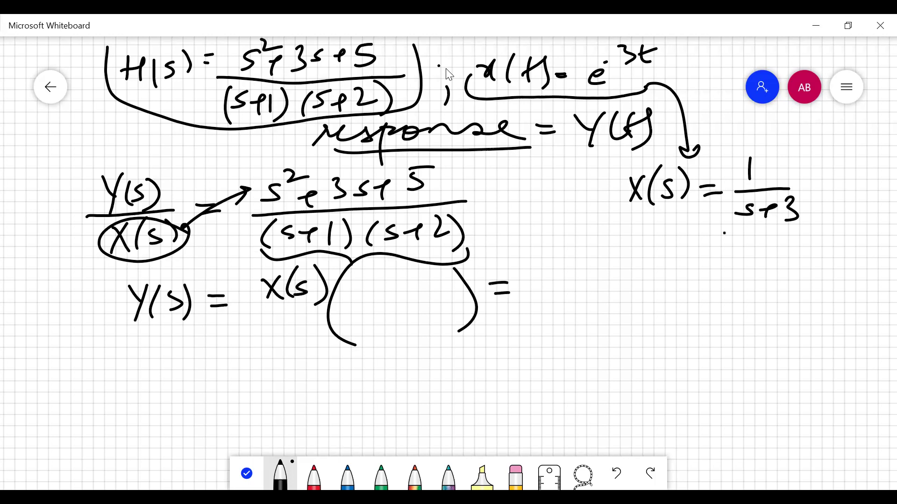
Step: Underline X(s) = 1/(s+3) and write the combined numerator s²+3s+5 over a fraction line
{"action": "mouse_move", "coordinate": [724, 234]}
{"action": "left_mouse_down"}
{"action": "mouse_move", "coordinate": [810, 232]}
{"action": "mouse_move", "coordinate": [731, 231]}
{"action": "left_mouse_up"}
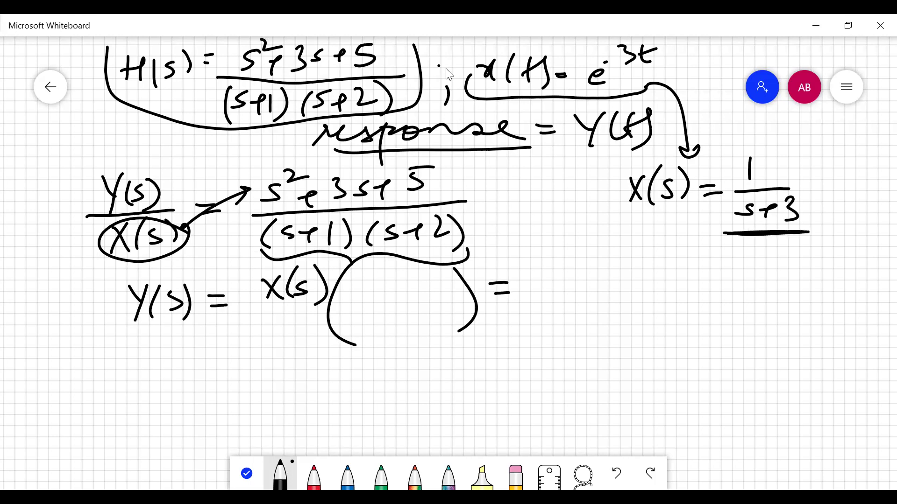
{"action": "left_click_drag", "start_coordinate": [577, 260], "coordinate": [561, 278]}
{"action": "left_click_drag", "start_coordinate": [578, 239], "coordinate": [616, 260]}
{"action": "left_click_drag", "start_coordinate": [608, 263], "coordinate": [606, 276]}
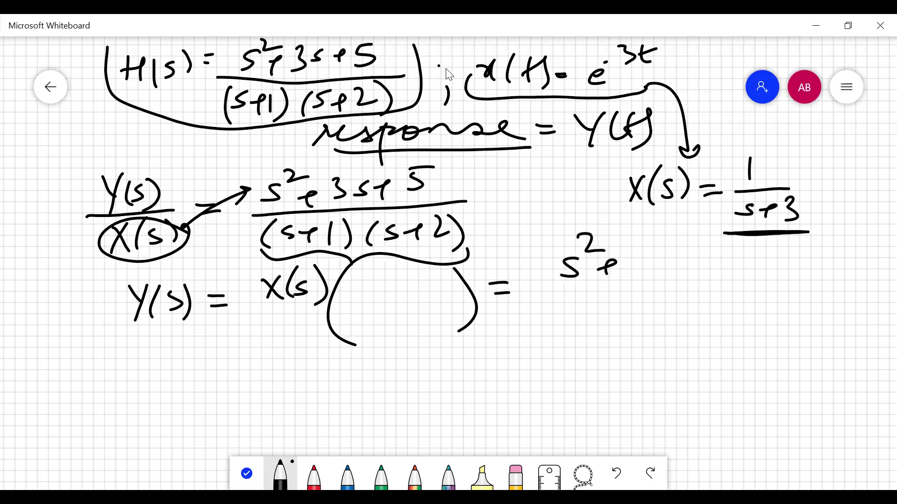
{"action": "mouse_move", "coordinate": [628, 244]}
{"action": "left_mouse_down"}
{"action": "mouse_move", "coordinate": [629, 271]}
{"action": "mouse_move", "coordinate": [689, 259]}
{"action": "mouse_move", "coordinate": [703, 244]}
{"action": "mouse_move", "coordinate": [699, 268]}
{"action": "left_mouse_up"}
{"action": "left_click_drag", "start_coordinate": [538, 287], "coordinate": [793, 280]}
Step: Write the combined denominator (s+1)(s+2)(s+3)
{"action": "left_click", "coordinate": [566, 301]}
{"action": "mouse_move", "coordinate": [556, 297]}
{"action": "left_mouse_down"}
{"action": "mouse_move", "coordinate": [545, 322]}
{"action": "mouse_move", "coordinate": [558, 316]}
{"action": "left_mouse_up"}
{"action": "left_click_drag", "start_coordinate": [573, 306], "coordinate": [589, 304]}
{"action": "left_click_drag", "start_coordinate": [598, 292], "coordinate": [599, 321]}
{"action": "mouse_move", "coordinate": [609, 294]}
{"action": "left_mouse_down"}
{"action": "mouse_move", "coordinate": [611, 324]}
{"action": "mouse_move", "coordinate": [627, 321]}
{"action": "left_mouse_up"}
{"action": "mouse_move", "coordinate": [654, 297]}
{"action": "left_mouse_down"}
{"action": "mouse_move", "coordinate": [639, 312]}
{"action": "mouse_move", "coordinate": [662, 312]}
{"action": "left_mouse_up"}
{"action": "left_click_drag", "start_coordinate": [679, 299], "coordinate": [696, 309]}
{"action": "mouse_move", "coordinate": [698, 293]}
{"action": "left_mouse_down"}
{"action": "mouse_move", "coordinate": [694, 312]}
{"action": "mouse_move", "coordinate": [719, 317]}
{"action": "mouse_move", "coordinate": [760, 300]}
{"action": "left_mouse_up"}
{"action": "mouse_move", "coordinate": [754, 296]}
{"action": "left_mouse_down"}
{"action": "mouse_move", "coordinate": [753, 312]}
{"action": "mouse_move", "coordinate": [762, 313]}
{"action": "left_mouse_up"}
{"action": "left_click_drag", "start_coordinate": [781, 283], "coordinate": [794, 323]}
{"action": "mouse_move", "coordinate": [465, 346]}
{"action": "left_mouse_down"}
{"action": "mouse_move", "coordinate": [486, 343]}
{"action": "mouse_move", "coordinate": [482, 353]}
{"action": "left_mouse_up"}
Step: Expand Y(s) into the partial fractions A/(s+1) + B/(s+2)
{"action": "left_click_drag", "start_coordinate": [516, 337], "coordinate": [505, 363]}
{"action": "mouse_move", "coordinate": [516, 338]}
{"action": "left_mouse_down"}
{"action": "mouse_move", "coordinate": [528, 362]}
{"action": "mouse_move", "coordinate": [531, 352]}
{"action": "mouse_move", "coordinate": [546, 363]}
{"action": "left_mouse_up"}
{"action": "left_click", "coordinate": [496, 374]}
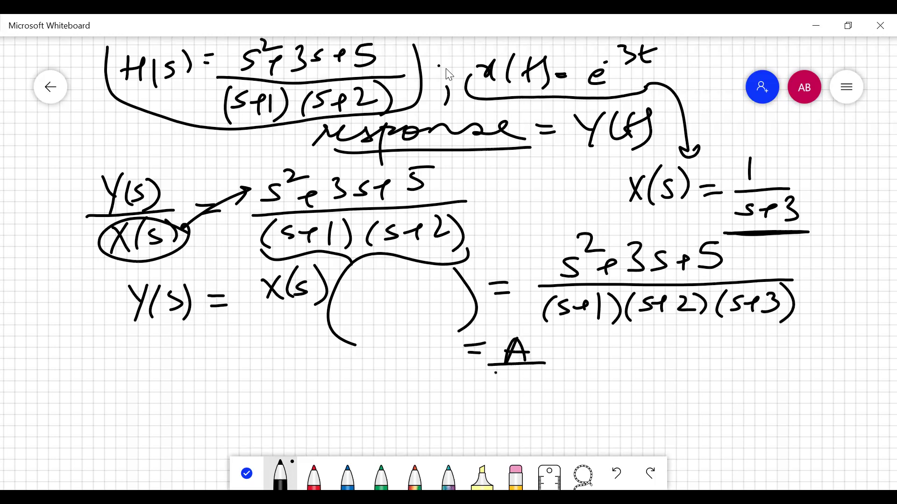
{"action": "left_click_drag", "start_coordinate": [495, 374], "coordinate": [486, 401]}
{"action": "mouse_move", "coordinate": [515, 379]}
{"action": "left_mouse_down"}
{"action": "mouse_move", "coordinate": [504, 392]}
{"action": "mouse_move", "coordinate": [531, 381]}
{"action": "mouse_move", "coordinate": [525, 392]}
{"action": "left_mouse_up"}
{"action": "mouse_move", "coordinate": [538, 376]}
{"action": "left_mouse_down"}
{"action": "mouse_move", "coordinate": [534, 395]}
{"action": "mouse_move", "coordinate": [554, 396]}
{"action": "left_mouse_up"}
{"action": "left_click", "coordinate": [566, 356]}
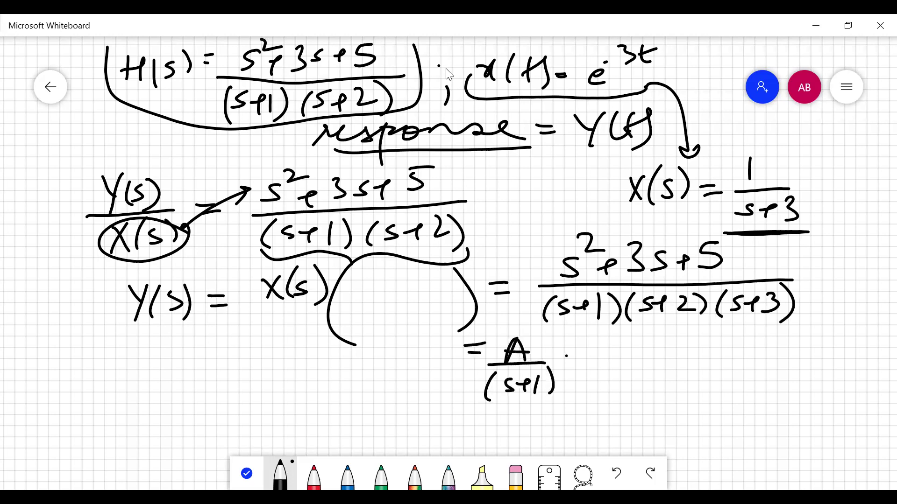
{"action": "left_click_drag", "start_coordinate": [566, 357], "coordinate": [588, 354]}
{"action": "left_click_drag", "start_coordinate": [583, 348], "coordinate": [579, 364]}
{"action": "left_click_drag", "start_coordinate": [618, 340], "coordinate": [614, 358]}
{"action": "mouse_move", "coordinate": [614, 337]}
{"action": "left_mouse_down"}
{"action": "mouse_move", "coordinate": [636, 356]}
{"action": "mouse_move", "coordinate": [665, 358]}
{"action": "left_mouse_up"}
{"action": "left_click_drag", "start_coordinate": [613, 365], "coordinate": [603, 394]}
{"action": "left_click_drag", "start_coordinate": [627, 372], "coordinate": [615, 383]}
{"action": "mouse_move", "coordinate": [625, 377]}
{"action": "left_mouse_down"}
{"action": "mouse_move", "coordinate": [640, 372]}
{"action": "mouse_move", "coordinate": [632, 388]}
{"action": "left_mouse_up"}
{"action": "mouse_move", "coordinate": [648, 370]}
{"action": "left_mouse_down"}
{"action": "mouse_move", "coordinate": [652, 382]}
{"action": "mouse_move", "coordinate": [667, 382]}
{"action": "left_mouse_up"}
{"action": "left_click_drag", "start_coordinate": [666, 363], "coordinate": [672, 391]}
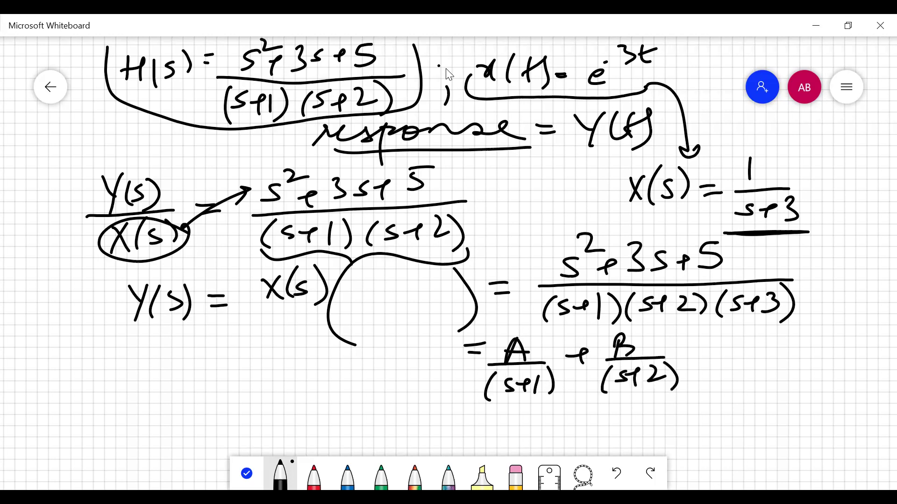
Step: Add the third partial fraction term + C/(s+3)
{"action": "left_click_drag", "start_coordinate": [686, 350], "coordinate": [703, 344]}
{"action": "left_click_drag", "start_coordinate": [696, 342], "coordinate": [695, 357]}
{"action": "mouse_move", "coordinate": [751, 332]}
{"action": "left_mouse_down"}
{"action": "mouse_move", "coordinate": [752, 344]}
{"action": "mouse_move", "coordinate": [779, 353]}
{"action": "left_mouse_up"}
{"action": "left_click_drag", "start_coordinate": [722, 364], "coordinate": [717, 391]}
{"action": "mouse_move", "coordinate": [735, 372]}
{"action": "left_mouse_down"}
{"action": "mouse_move", "coordinate": [744, 368]}
{"action": "mouse_move", "coordinate": [732, 382]}
{"action": "left_mouse_up"}
{"action": "mouse_move", "coordinate": [744, 376]}
{"action": "left_mouse_down"}
{"action": "mouse_move", "coordinate": [758, 371]}
{"action": "mouse_move", "coordinate": [751, 382]}
{"action": "left_mouse_up"}
{"action": "mouse_move", "coordinate": [769, 364]}
{"action": "left_mouse_down"}
{"action": "mouse_move", "coordinate": [777, 370]}
{"action": "mouse_move", "coordinate": [770, 385]}
{"action": "left_mouse_up"}
{"action": "left_click_drag", "start_coordinate": [783, 360], "coordinate": [786, 392]}
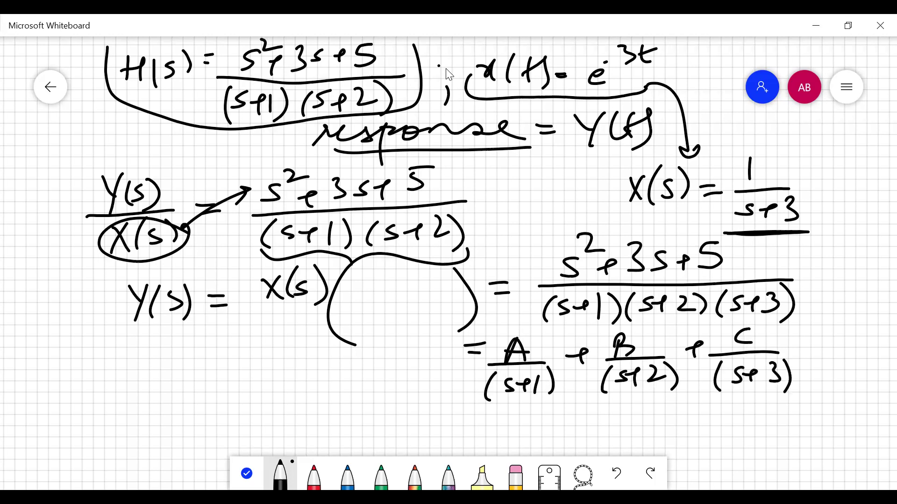
Step: In red ink, circle coefficients A, B and C, writing A = 3/2 and B = −3
{"action": "left_click", "coordinate": [313, 477]}
{"action": "mouse_move", "coordinate": [537, 337]}
{"action": "left_mouse_down"}
{"action": "mouse_move", "coordinate": [522, 329]}
{"action": "mouse_move", "coordinate": [541, 347]}
{"action": "left_mouse_up"}
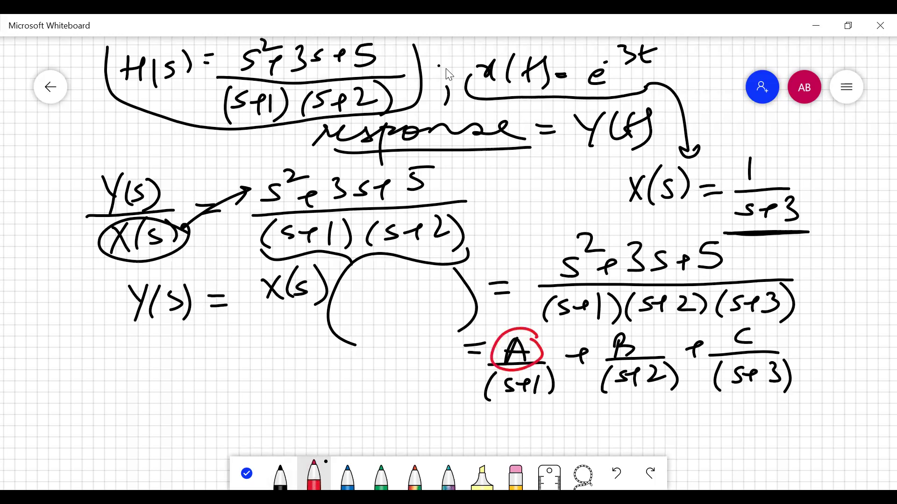
{"action": "mouse_move", "coordinate": [544, 322]}
{"action": "left_mouse_down"}
{"action": "mouse_move", "coordinate": [553, 327]}
{"action": "mouse_move", "coordinate": [545, 338]}
{"action": "left_mouse_up"}
{"action": "left_click_drag", "start_coordinate": [563, 322], "coordinate": [550, 351]}
{"action": "left_click_drag", "start_coordinate": [562, 340], "coordinate": [578, 349]}
{"action": "mouse_move", "coordinate": [641, 331]}
{"action": "left_mouse_down"}
{"action": "mouse_move", "coordinate": [615, 362]}
{"action": "mouse_move", "coordinate": [645, 340]}
{"action": "left_mouse_up"}
{"action": "left_click_drag", "start_coordinate": [648, 333], "coordinate": [665, 330]}
{"action": "left_click_drag", "start_coordinate": [666, 322], "coordinate": [669, 337]}
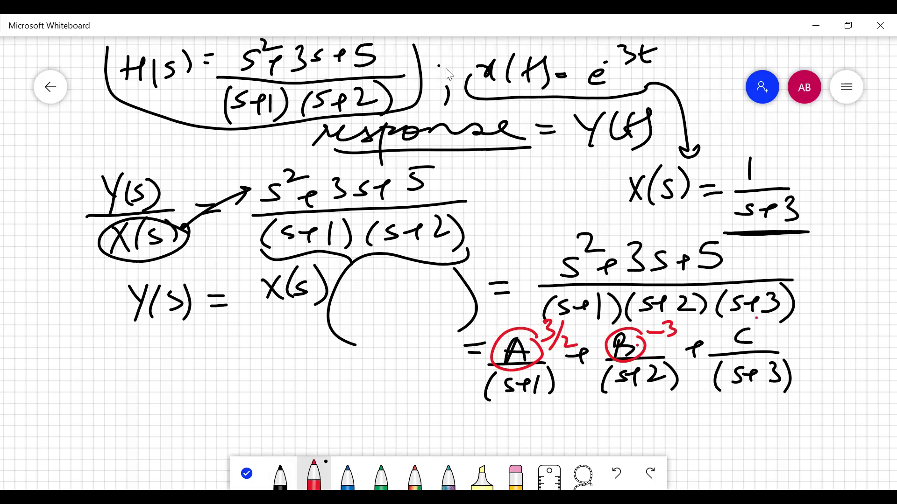
{"action": "mouse_move", "coordinate": [757, 318]}
{"action": "left_mouse_down"}
{"action": "mouse_move", "coordinate": [793, 348]}
{"action": "mouse_move", "coordinate": [831, 348]}
{"action": "left_mouse_up"}
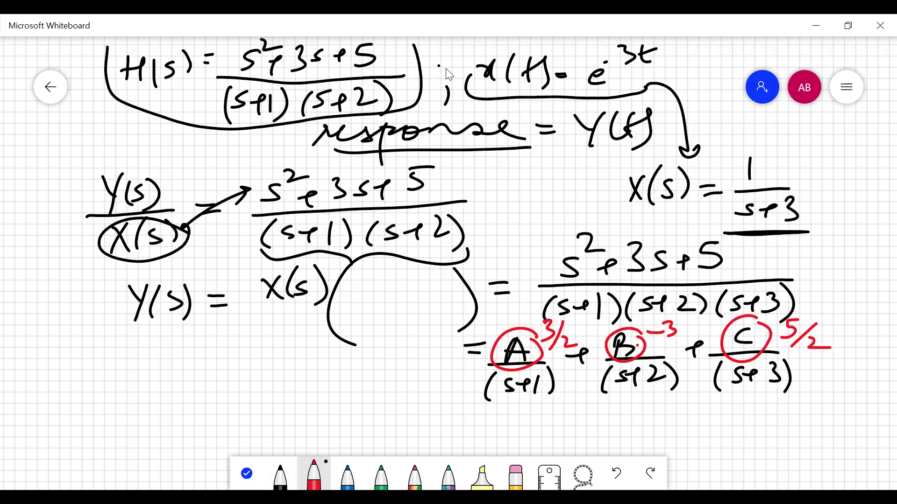
Step: Label the expansion line Y(s) and begin the I.L.T step beneath it
{"action": "scroll", "coordinate": [449, 74], "scroll_direction": "down", "scroll_amount": 2}
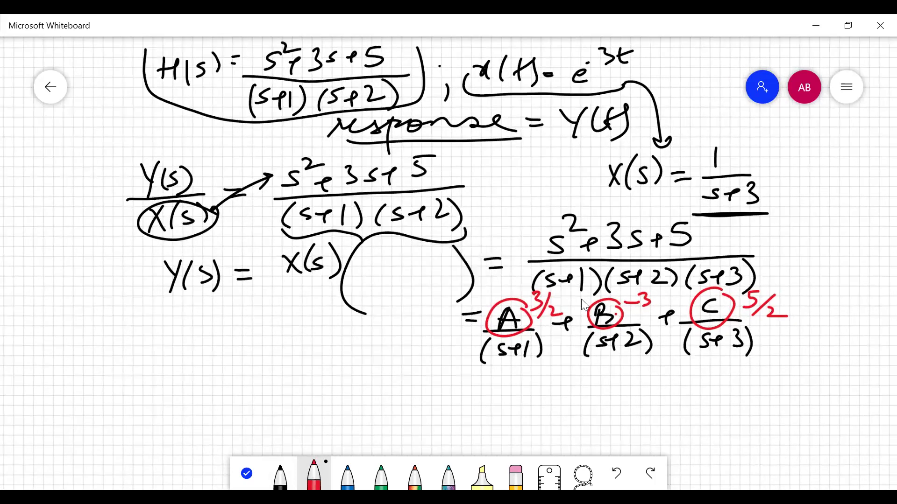
{"action": "left_click_drag", "start_coordinate": [392, 301], "coordinate": [400, 330]}
{"action": "mouse_move", "coordinate": [421, 300]}
{"action": "left_mouse_down"}
{"action": "mouse_move", "coordinate": [415, 328]}
{"action": "mouse_move", "coordinate": [423, 323]}
{"action": "left_mouse_up"}
{"action": "left_click_drag", "start_coordinate": [436, 297], "coordinate": [433, 350]}
{"action": "mouse_move", "coordinate": [426, 351]}
{"action": "left_mouse_down"}
{"action": "mouse_move", "coordinate": [425, 371]}
{"action": "mouse_move", "coordinate": [437, 373]}
{"action": "mouse_move", "coordinate": [475, 353]}
{"action": "mouse_move", "coordinate": [472, 372]}
{"action": "mouse_move", "coordinate": [767, 355]}
{"action": "left_mouse_up"}
{"action": "left_click", "coordinate": [439, 371]}
{"action": "left_click", "coordinate": [461, 363]}
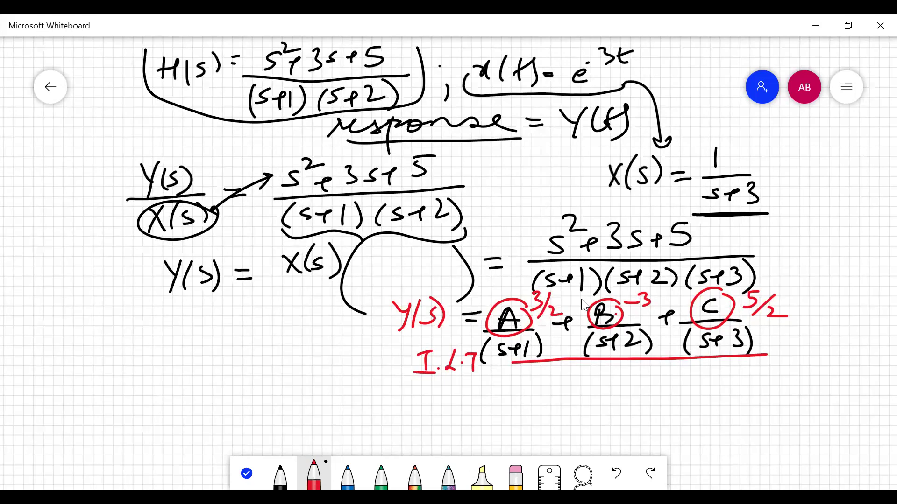
Step: Underline the expansion and write y(t) = 3/2 e^-t in red below it
{"action": "left_click_drag", "start_coordinate": [384, 393], "coordinate": [391, 408]}
{"action": "left_click_drag", "start_coordinate": [403, 396], "coordinate": [379, 426]}
{"action": "left_click_drag", "start_coordinate": [411, 388], "coordinate": [412, 420]}
{"action": "mouse_move", "coordinate": [430, 393]}
{"action": "left_mouse_down"}
{"action": "mouse_move", "coordinate": [427, 414]}
{"action": "mouse_move", "coordinate": [428, 403]}
{"action": "left_mouse_up"}
{"action": "mouse_move", "coordinate": [436, 392]}
{"action": "left_mouse_down"}
{"action": "mouse_move", "coordinate": [443, 424]}
{"action": "mouse_move", "coordinate": [471, 415]}
{"action": "left_mouse_up"}
{"action": "left_click_drag", "start_coordinate": [492, 389], "coordinate": [496, 398]}
{"action": "left_click_drag", "start_coordinate": [496, 416], "coordinate": [516, 415]}
{"action": "mouse_move", "coordinate": [494, 423]}
{"action": "left_mouse_down"}
{"action": "mouse_move", "coordinate": [500, 436]}
{"action": "mouse_move", "coordinate": [514, 435]}
{"action": "left_mouse_up"}
{"action": "mouse_move", "coordinate": [526, 408]}
{"action": "left_mouse_down"}
{"action": "mouse_move", "coordinate": [543, 417]}
{"action": "mouse_move", "coordinate": [551, 387]}
{"action": "left_mouse_up"}
{"action": "left_click_drag", "start_coordinate": [556, 373], "coordinate": [571, 394]}
{"action": "left_click_drag", "start_coordinate": [557, 382], "coordinate": [570, 380]}
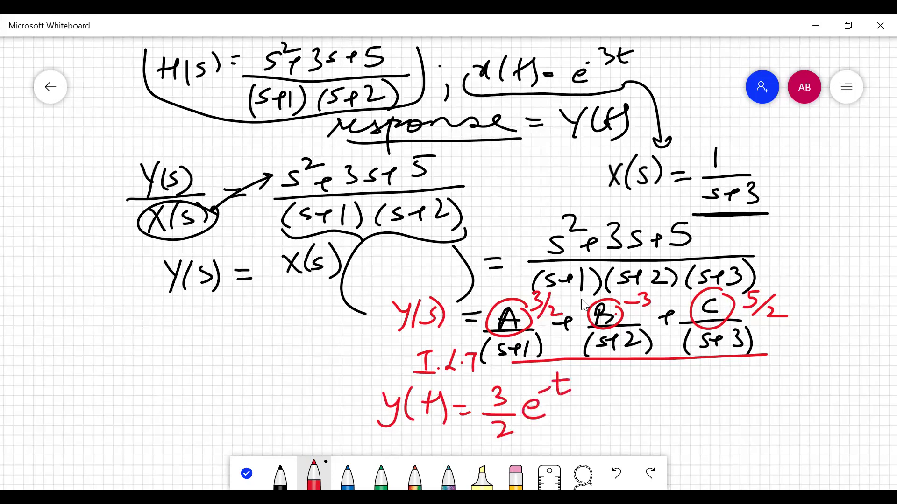
Step: Complete the response with the terms − 3e^-2t + 5/2 e^-3t
{"action": "mouse_move", "coordinate": [573, 409]}
{"action": "left_mouse_down"}
{"action": "mouse_move", "coordinate": [618, 398]}
{"action": "mouse_move", "coordinate": [608, 412]}
{"action": "mouse_move", "coordinate": [651, 411]}
{"action": "left_mouse_up"}
{"action": "left_click_drag", "start_coordinate": [660, 377], "coordinate": [679, 391]}
{"action": "left_click_drag", "start_coordinate": [674, 380], "coordinate": [690, 374]}
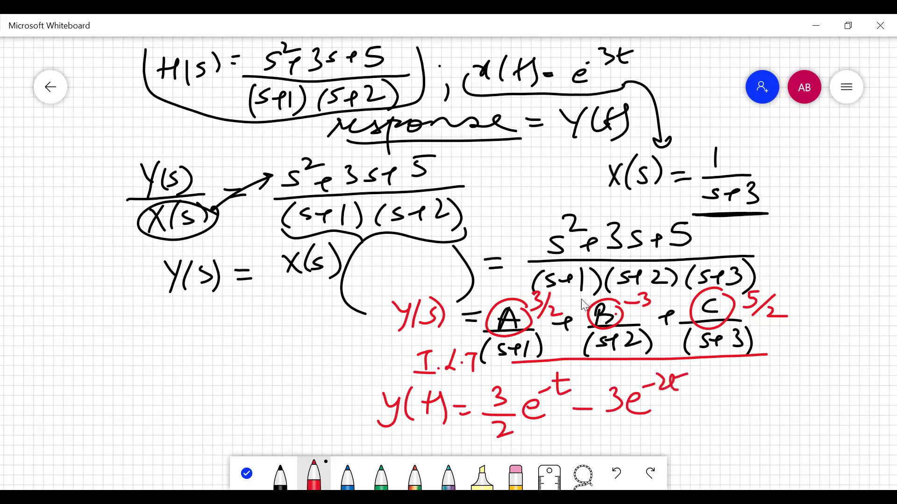
{"action": "mouse_move", "coordinate": [678, 405]}
{"action": "left_mouse_down"}
{"action": "mouse_move", "coordinate": [720, 381]}
{"action": "mouse_move", "coordinate": [709, 404]}
{"action": "left_mouse_up"}
{"action": "left_click", "coordinate": [720, 382]}
{"action": "mouse_move", "coordinate": [712, 388]}
{"action": "left_mouse_down"}
{"action": "mouse_move", "coordinate": [717, 433]}
{"action": "mouse_move", "coordinate": [735, 433]}
{"action": "left_mouse_up"}
{"action": "mouse_move", "coordinate": [742, 402]}
{"action": "left_mouse_down"}
{"action": "mouse_move", "coordinate": [762, 411]}
{"action": "mouse_move", "coordinate": [766, 381]}
{"action": "mouse_move", "coordinate": [797, 387]}
{"action": "mouse_move", "coordinate": [803, 367]}
{"action": "left_mouse_up"}
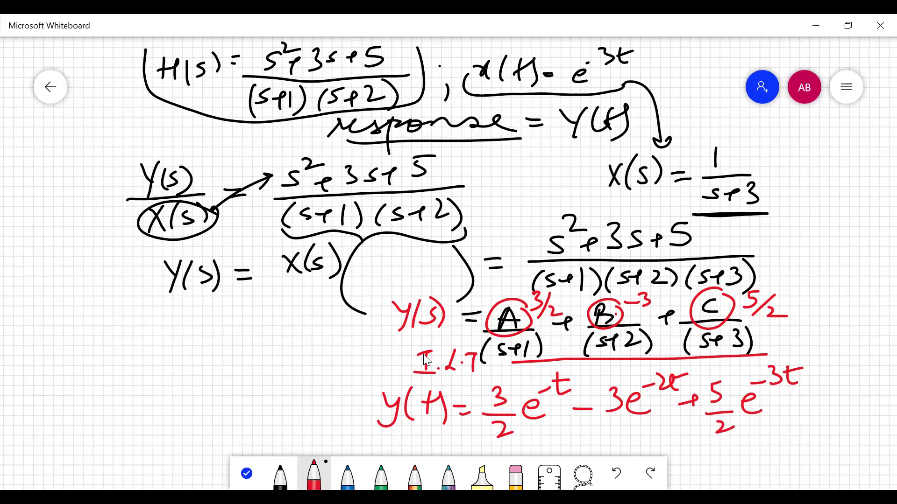
Step: Circle H(s) in red and draw arrows linking it to the Y(s)/X(s) ratio
{"action": "mouse_move", "coordinate": [230, 50]}
{"action": "left_mouse_down"}
{"action": "mouse_move", "coordinate": [161, 44]}
{"action": "mouse_move", "coordinate": [208, 97]}
{"action": "mouse_move", "coordinate": [229, 46]}
{"action": "left_mouse_up"}
{"action": "mouse_move", "coordinate": [146, 77]}
{"action": "left_mouse_down"}
{"action": "mouse_move", "coordinate": [110, 84]}
{"action": "mouse_move", "coordinate": [95, 212]}
{"action": "mouse_move", "coordinate": [122, 201]}
{"action": "left_mouse_up"}
{"action": "mouse_move", "coordinate": [171, 144]}
{"action": "left_mouse_down"}
{"action": "mouse_move", "coordinate": [136, 219]}
{"action": "mouse_move", "coordinate": [229, 187]}
{"action": "mouse_move", "coordinate": [135, 168]}
{"action": "mouse_move", "coordinate": [194, 250]}
{"action": "mouse_move", "coordinate": [220, 236]}
{"action": "left_mouse_up"}
{"action": "mouse_move", "coordinate": [215, 206]}
{"action": "left_mouse_down"}
{"action": "mouse_move", "coordinate": [177, 238]}
{"action": "mouse_move", "coordinate": [285, 171]}
{"action": "mouse_move", "coordinate": [266, 187]}
{"action": "left_mouse_up"}
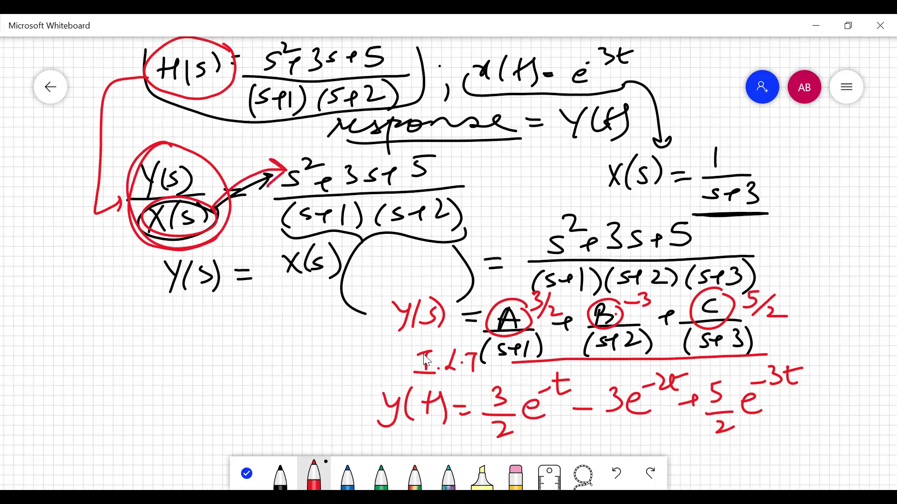
Step: Circle x(t), X(s) = 1/(s+3), and X(s) in the Y(s) equation
{"action": "mouse_move", "coordinate": [540, 46]}
{"action": "left_mouse_down"}
{"action": "mouse_move", "coordinate": [521, 40]}
{"action": "mouse_move", "coordinate": [460, 77]}
{"action": "mouse_move", "coordinate": [518, 43]}
{"action": "left_mouse_up"}
{"action": "mouse_move", "coordinate": [662, 158]}
{"action": "left_mouse_down"}
{"action": "mouse_move", "coordinate": [600, 206]}
{"action": "mouse_move", "coordinate": [643, 142]}
{"action": "left_mouse_up"}
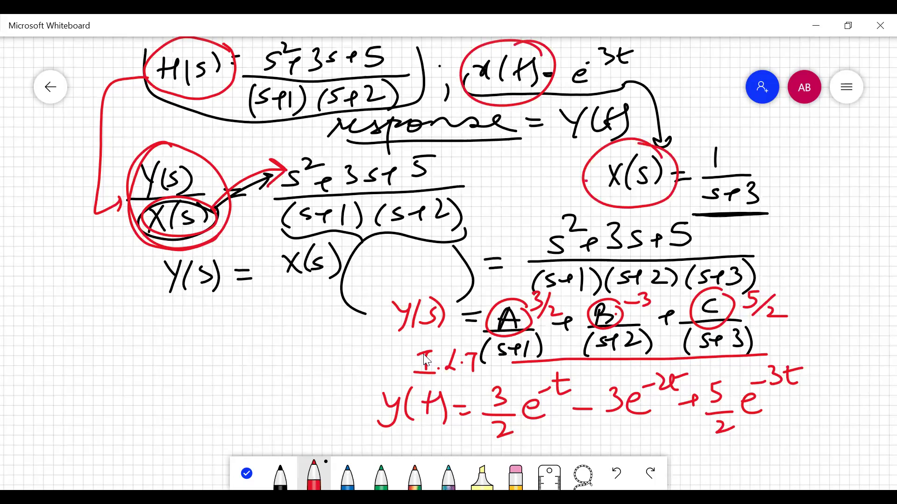
{"action": "left_click_drag", "start_coordinate": [572, 174], "coordinate": [583, 180]}
{"action": "mouse_move", "coordinate": [339, 243]}
{"action": "left_mouse_down"}
{"action": "mouse_move", "coordinate": [268, 265]}
{"action": "mouse_move", "coordinate": [336, 232]}
{"action": "left_mouse_up"}
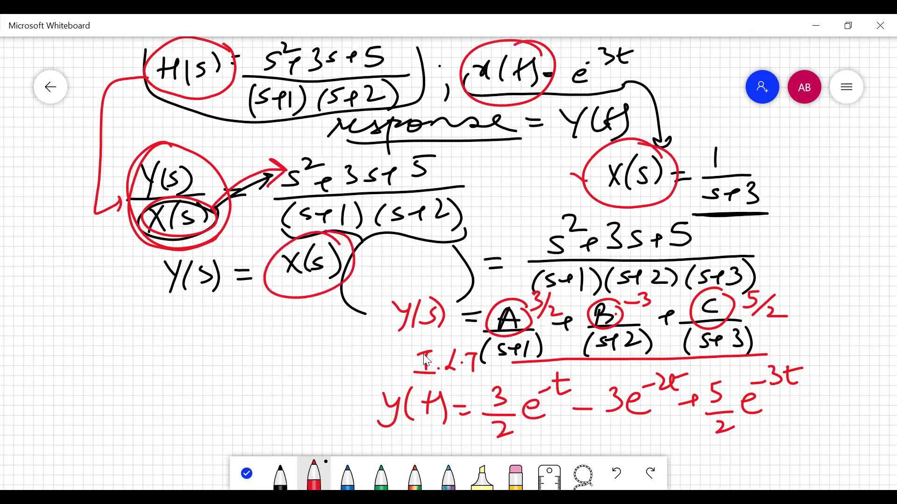